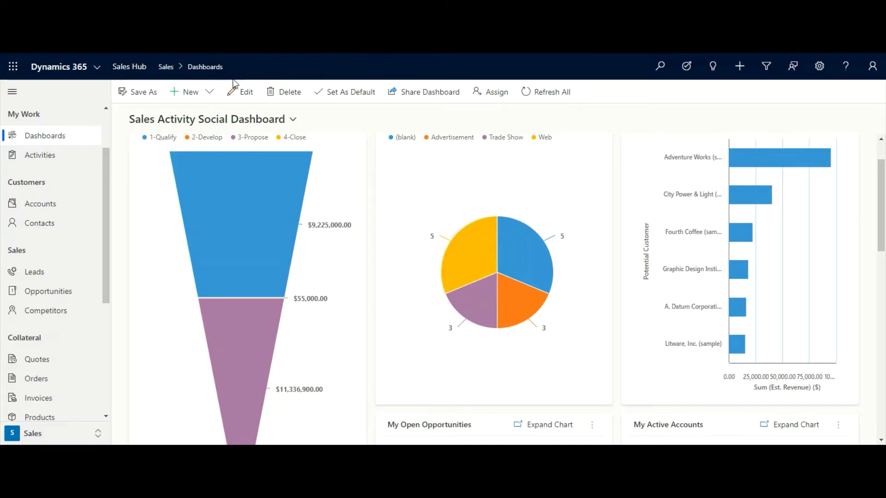
# Step: Glance at the new-dashboard options, then select the funnel's 1-Qualify segment to drill into it
pyautogui.click(210, 92)
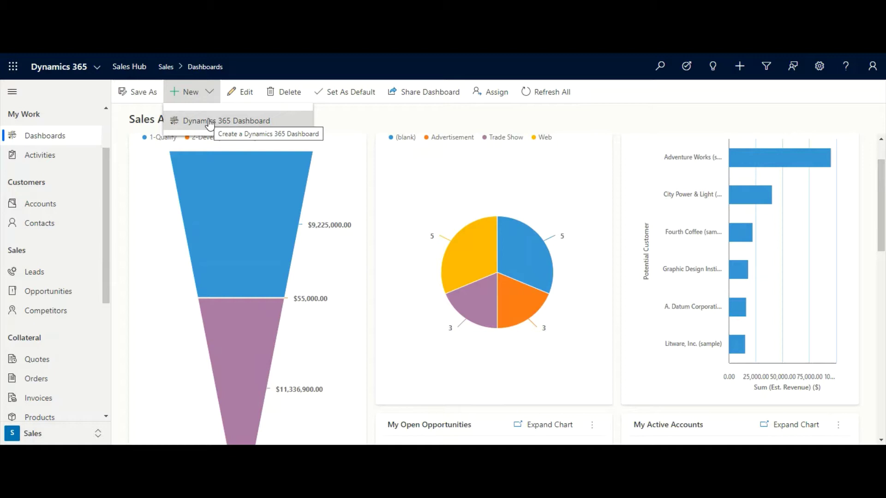
pyautogui.click(349, 117)
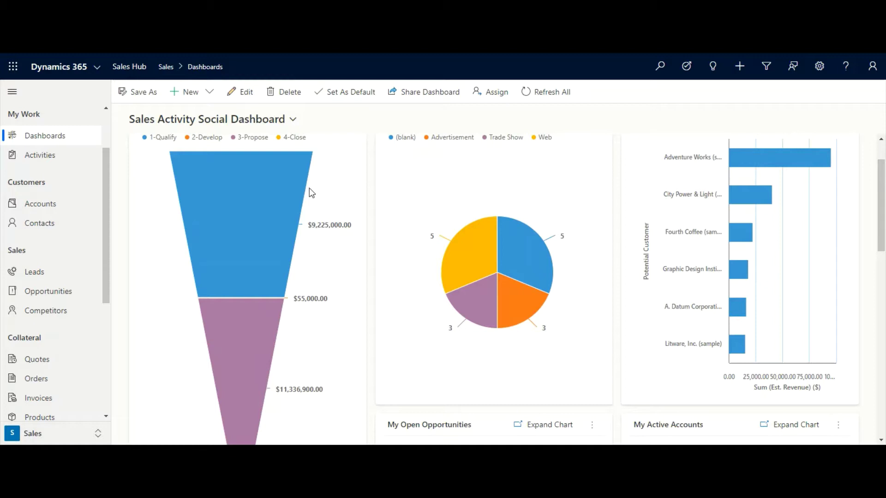
pyautogui.moveTo(290, 210)
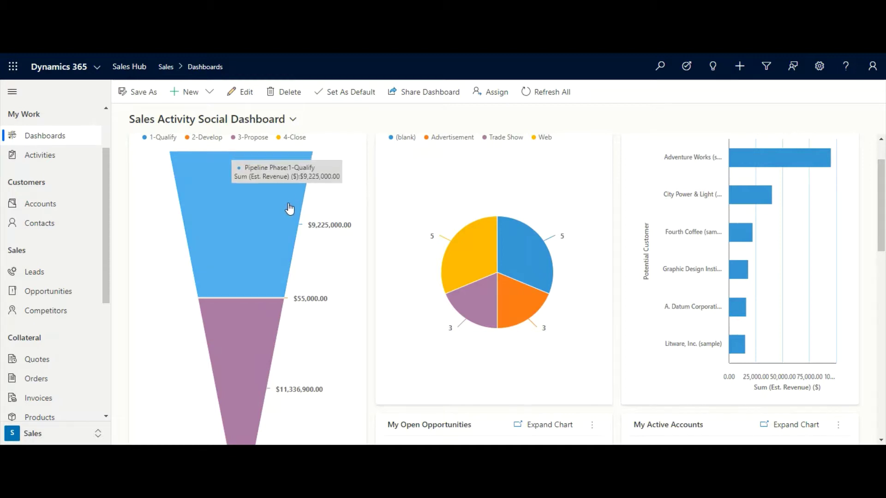
pyautogui.scroll(-1, 288, 210)
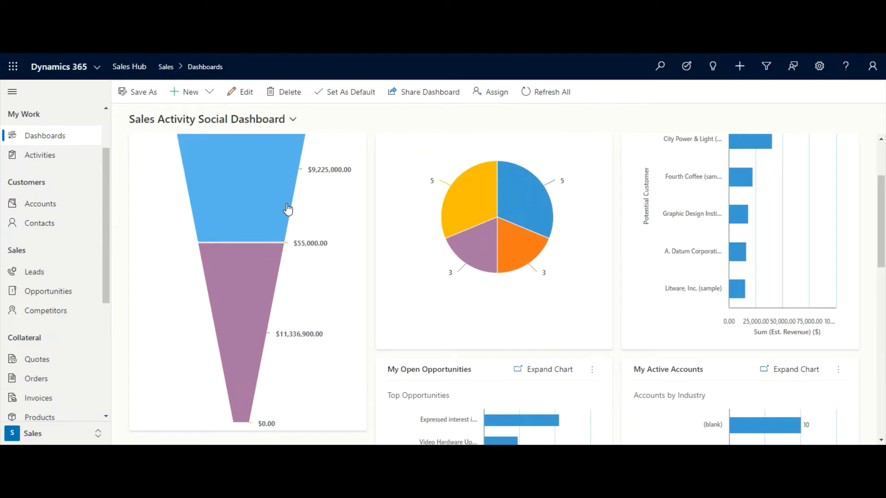
pyautogui.moveTo(273, 180)
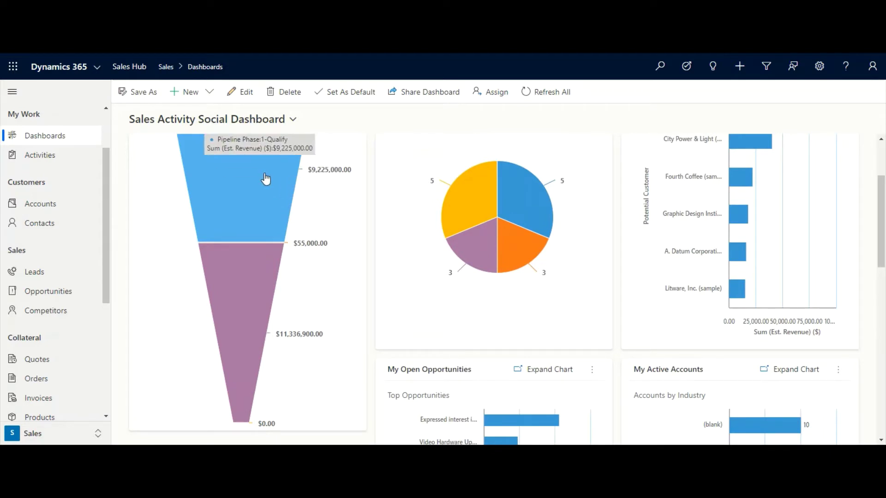
pyautogui.click(266, 179)
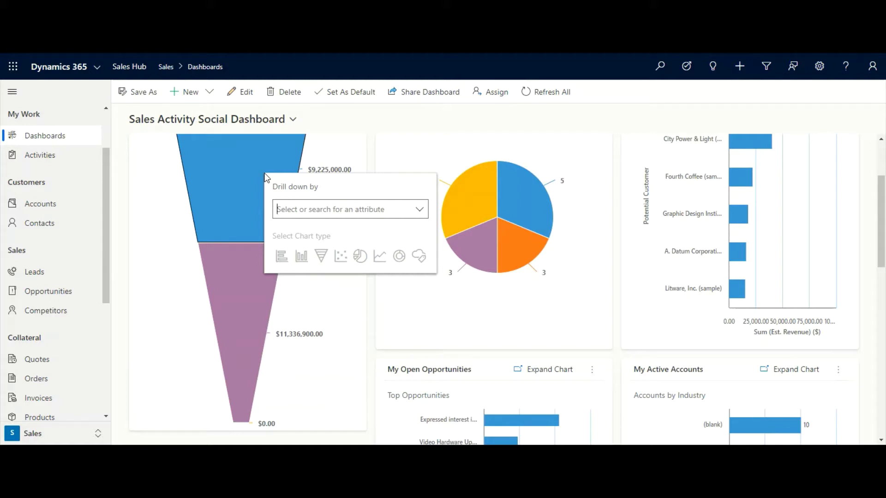
# Step: Break the 1-Qualify phase down by Account as a horizontal bar chart of estimated revenue
pyautogui.click(422, 215)
pyautogui.click(337, 229)
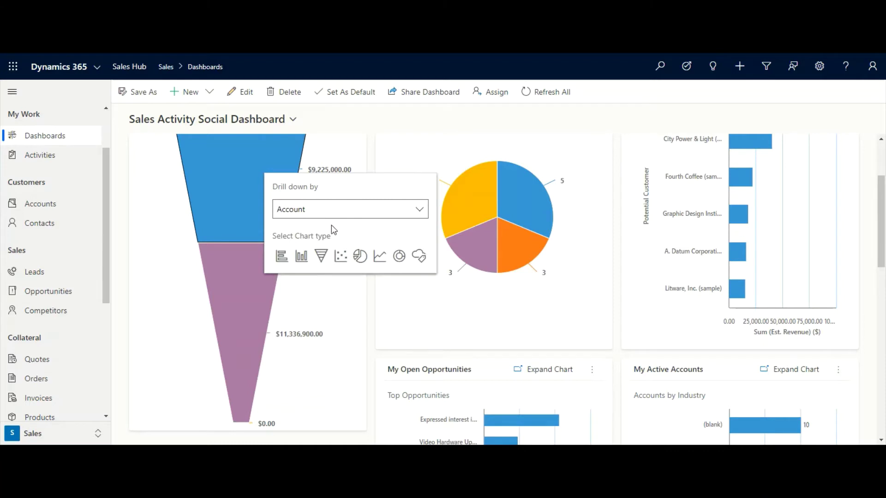
pyautogui.click(279, 254)
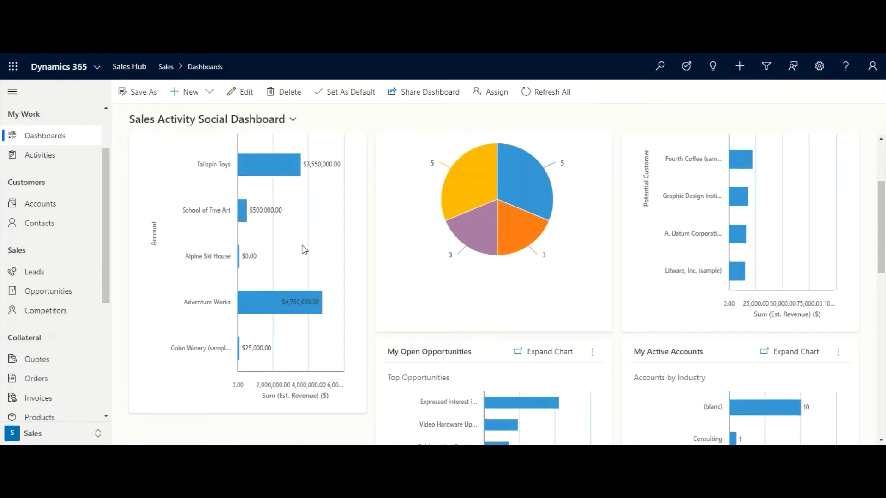
pyautogui.scroll(1, 305, 250)
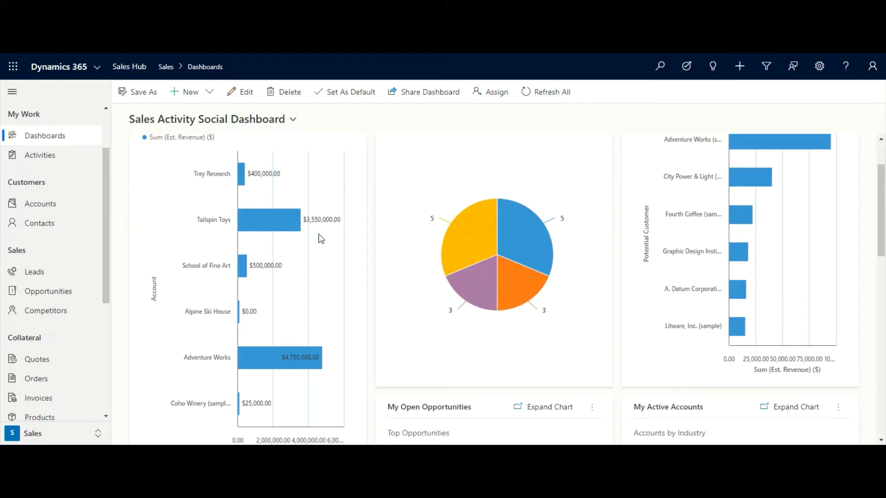
# Step: View the records behind the My Open Opportunities chart
pyautogui.scroll(2, 321, 239)
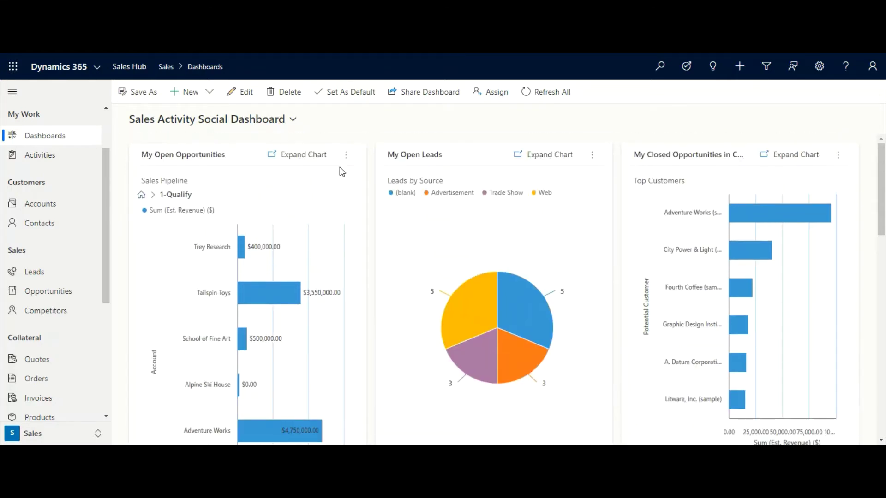
pyautogui.click(346, 155)
pyautogui.click(370, 200)
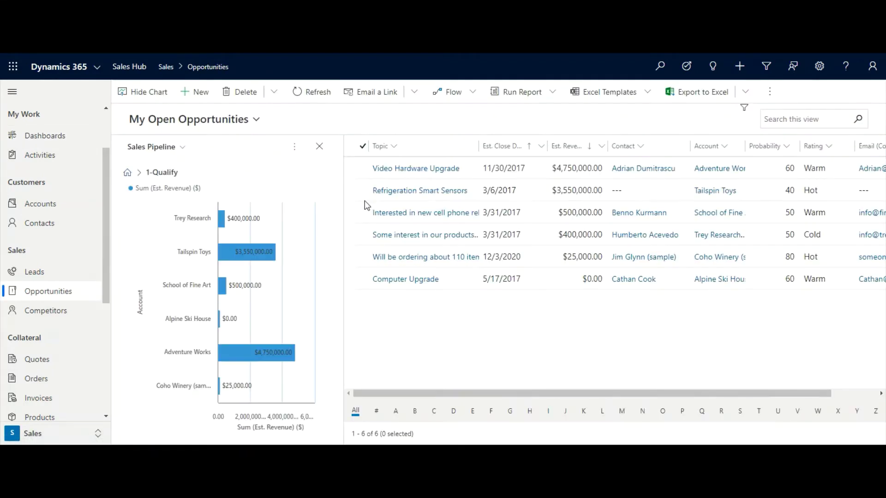
# Step: Narrow the open opportunity records to Tailspin Toys using its revenue bar
pyautogui.moveTo(269, 256)
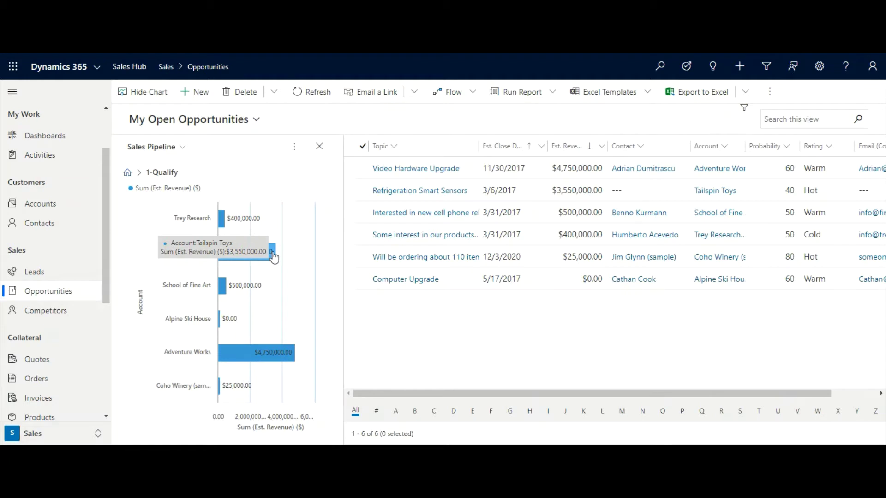
pyautogui.click(274, 256)
pyautogui.click(251, 252)
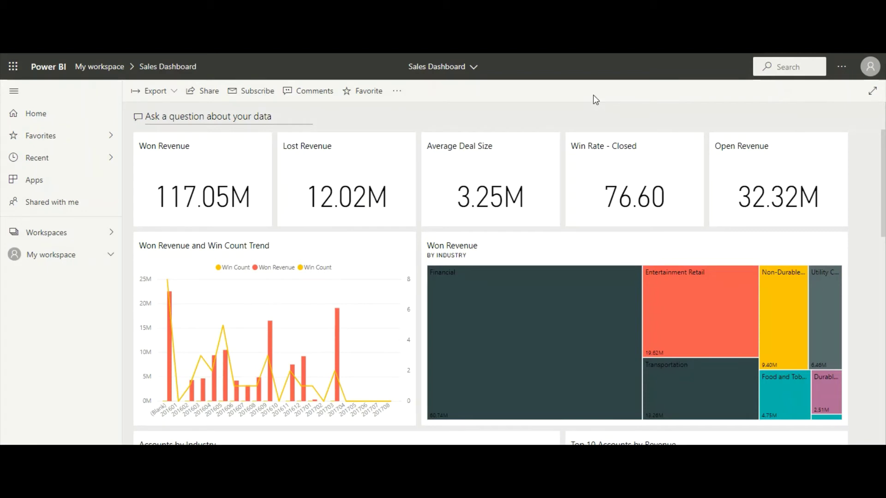
# Step: Start Q&A on the Sales Dashboard to ask a question about the data
pyautogui.click(286, 115)
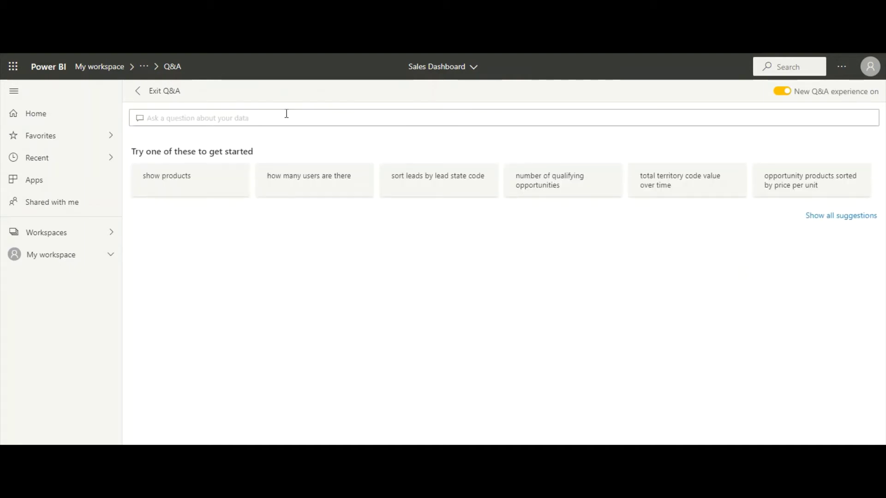
# Step: Ask Q&A 'Won revenue' to get the 117.05M Won Revenue answer
pyautogui.click(286, 113)
pyautogui.write('Won')
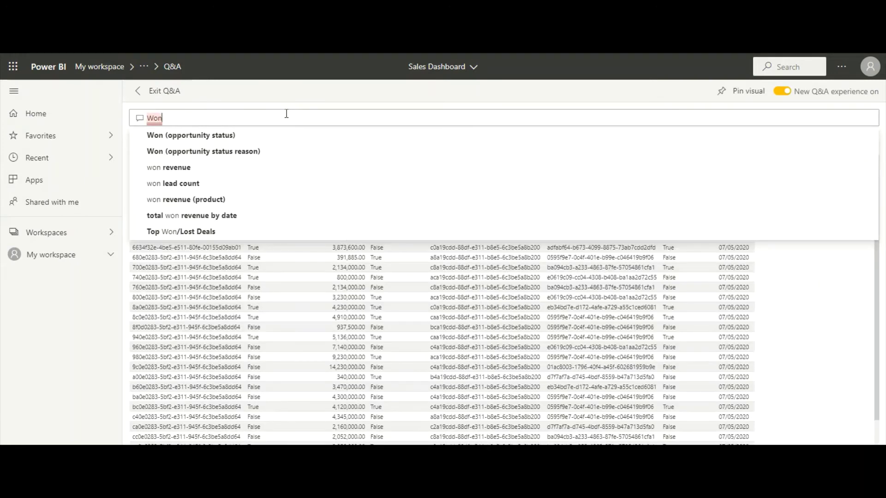
pyautogui.write(' revenue')
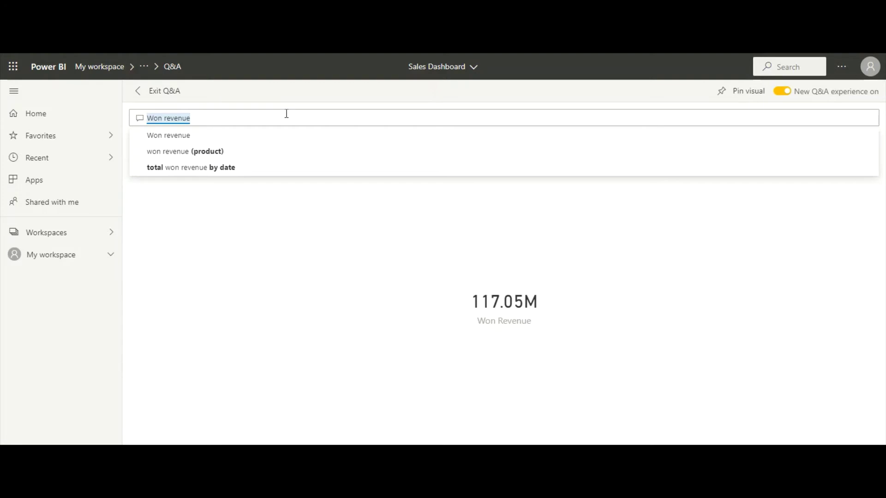
pyautogui.press('Down')
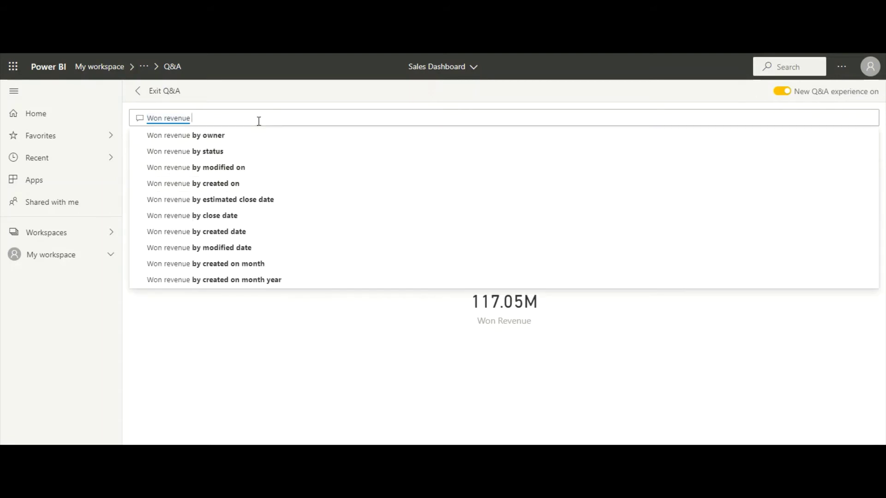
# Step: Extend the question to 'Won revenue by industry' and request it as a tree map
pyautogui.write('by')
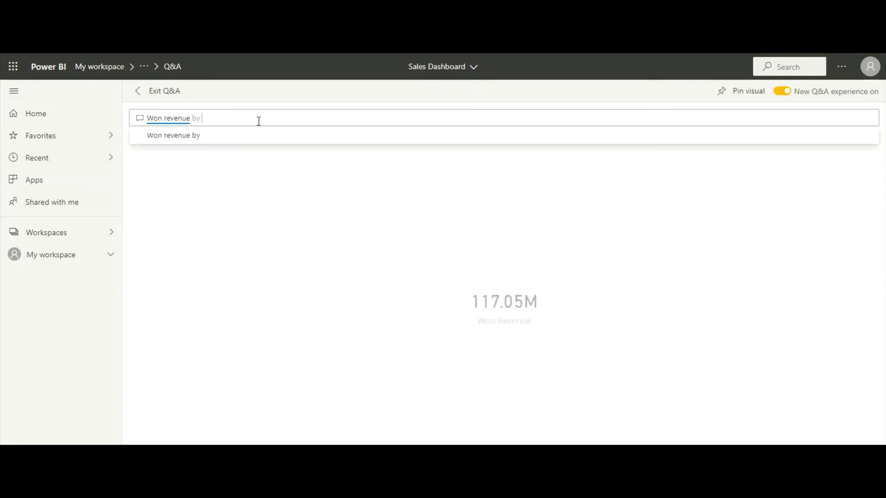
pyautogui.write(' indus')
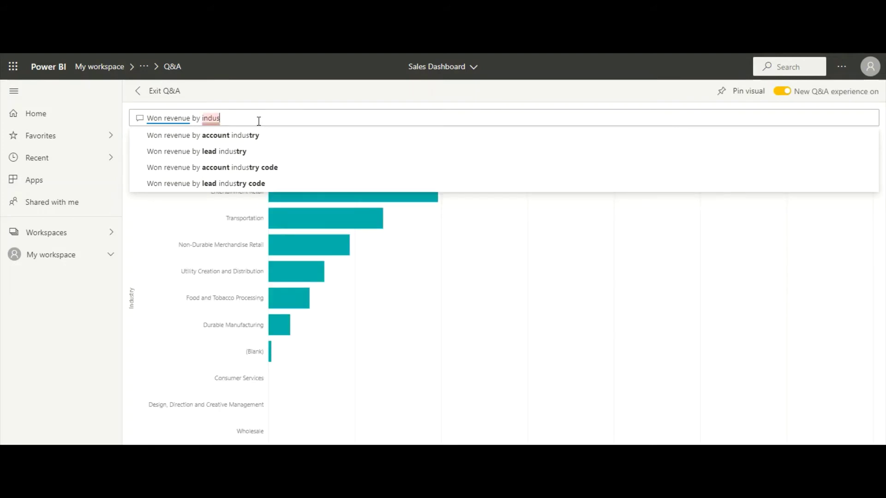
pyautogui.write('try')
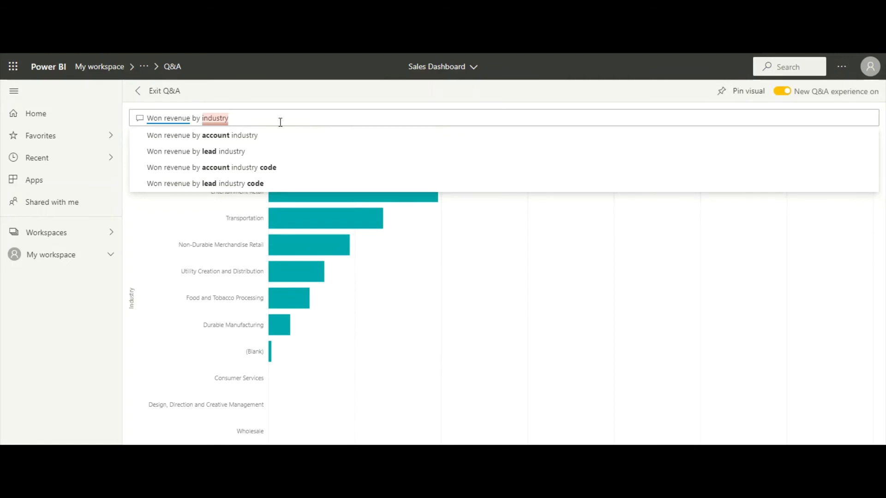
pyautogui.moveTo(293, 270)
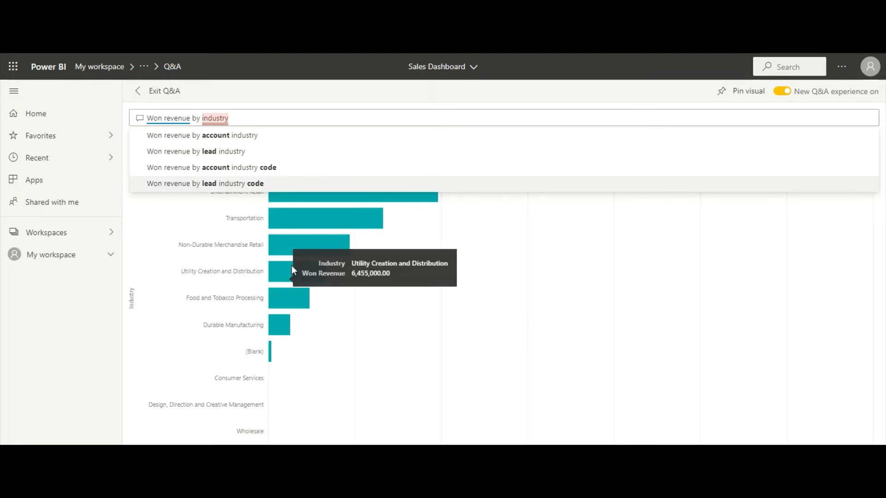
pyautogui.press('Escape')
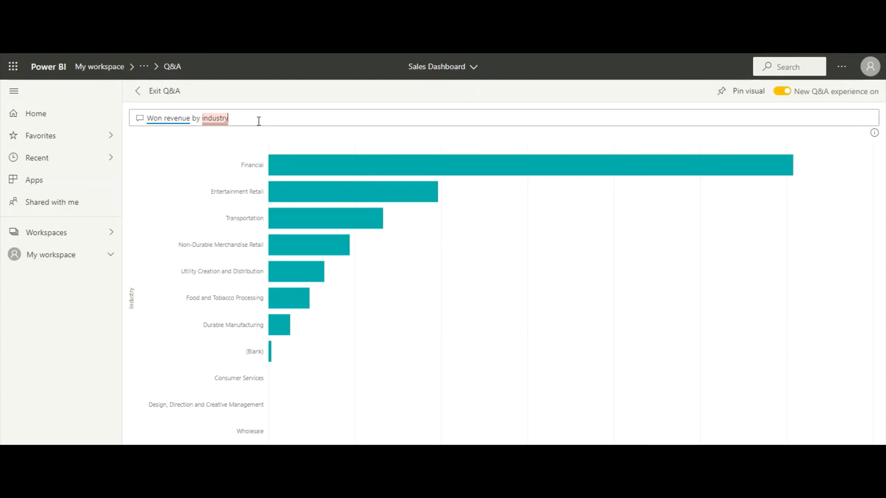
pyautogui.write('tree')
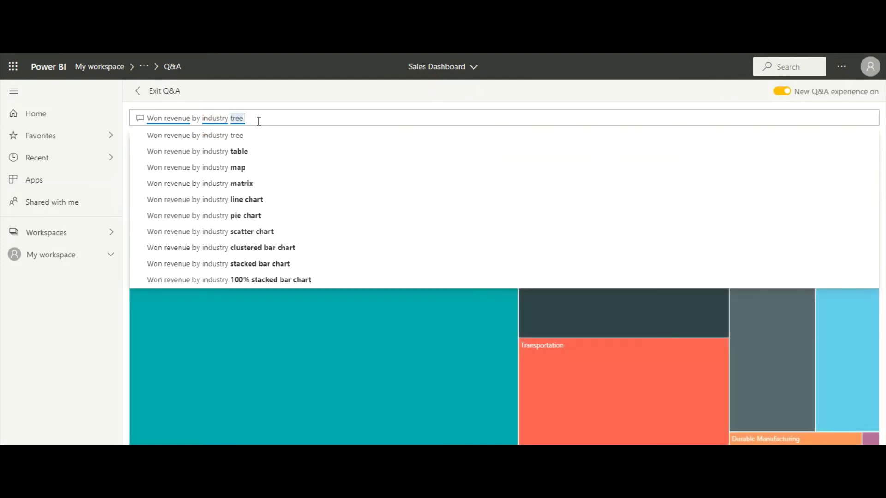
pyautogui.write(' map')
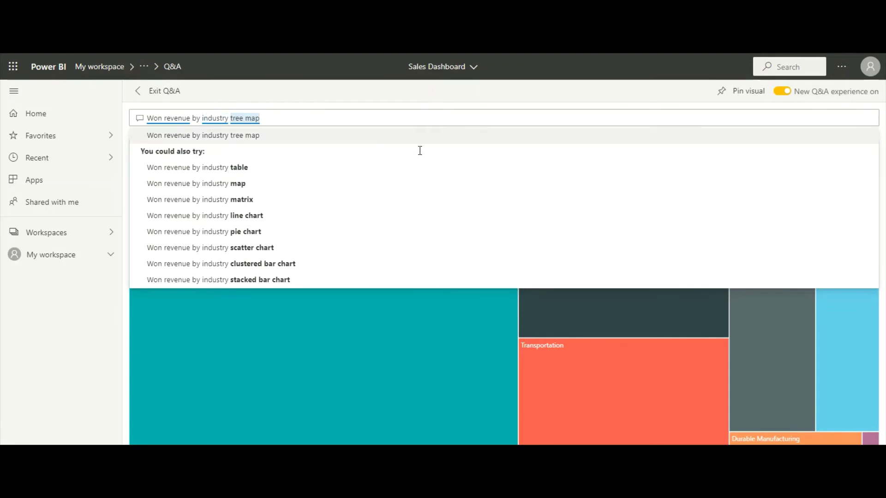
# Step: Limit the won-revenue-by-industry treemap to This Quarter via the 'This Quarter tree map' suggestion
pyautogui.write('th')
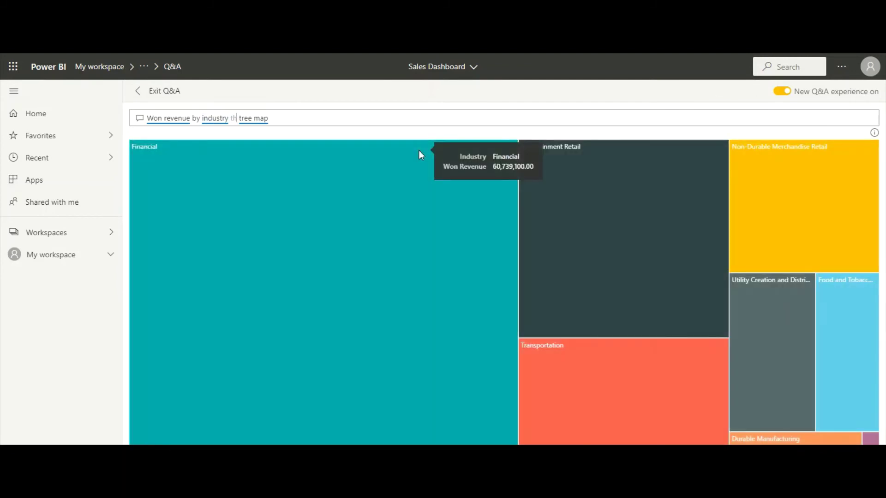
pyautogui.write('is quarte')
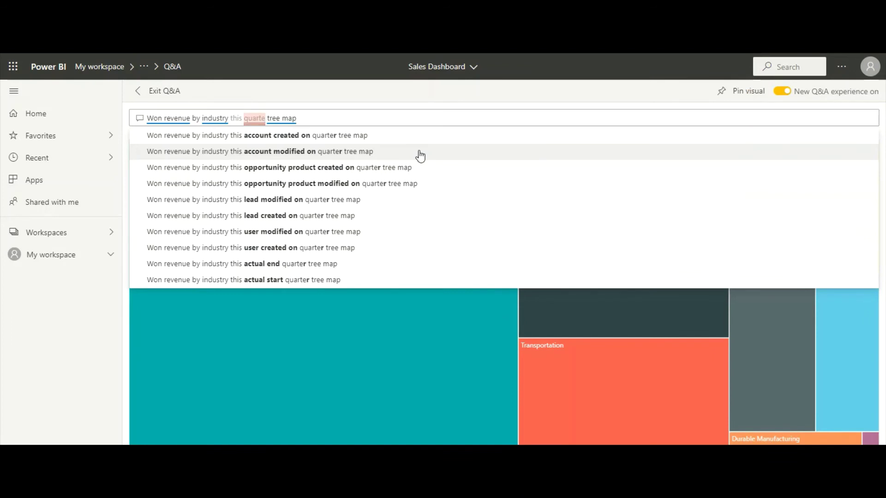
pyautogui.write('r')
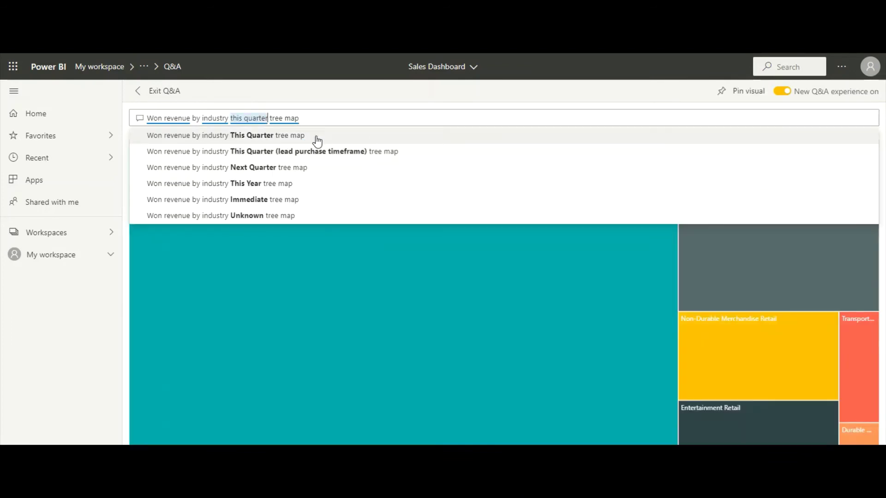
pyautogui.click(317, 137)
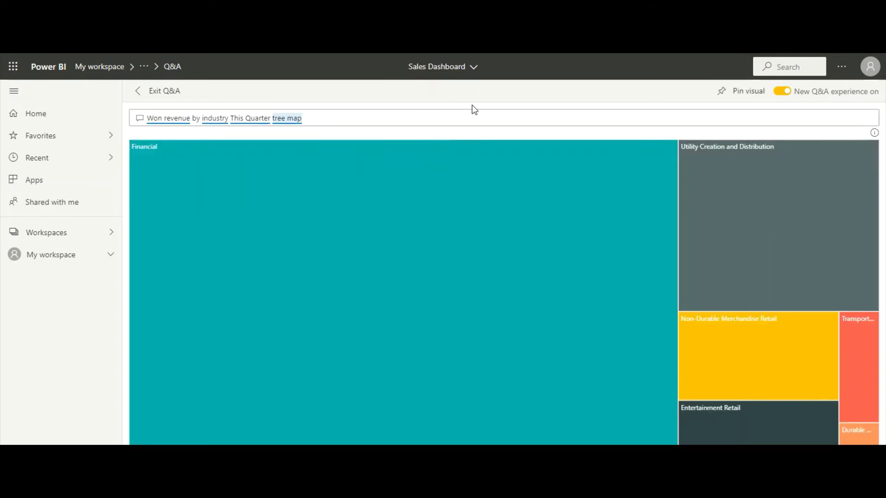
# Step: Exit Q&A and open the Sales Manager report from the Win Rate - Closed tile
pyautogui.click(163, 92)
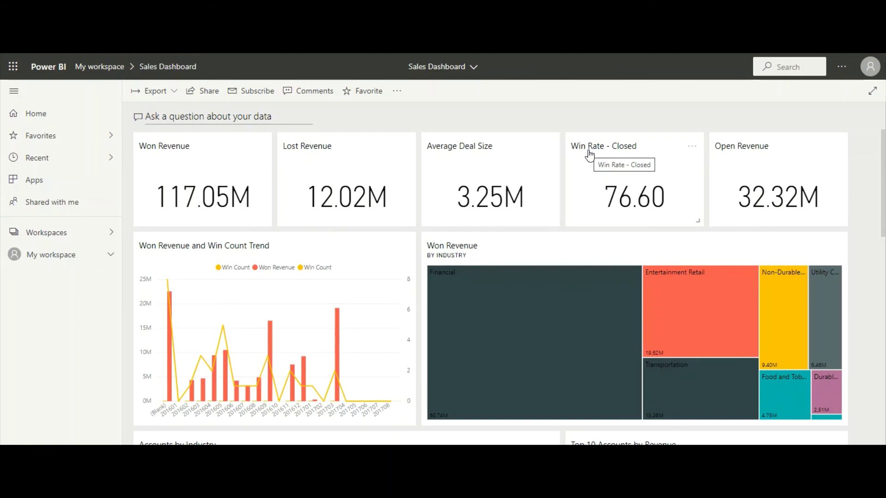
pyautogui.click(590, 156)
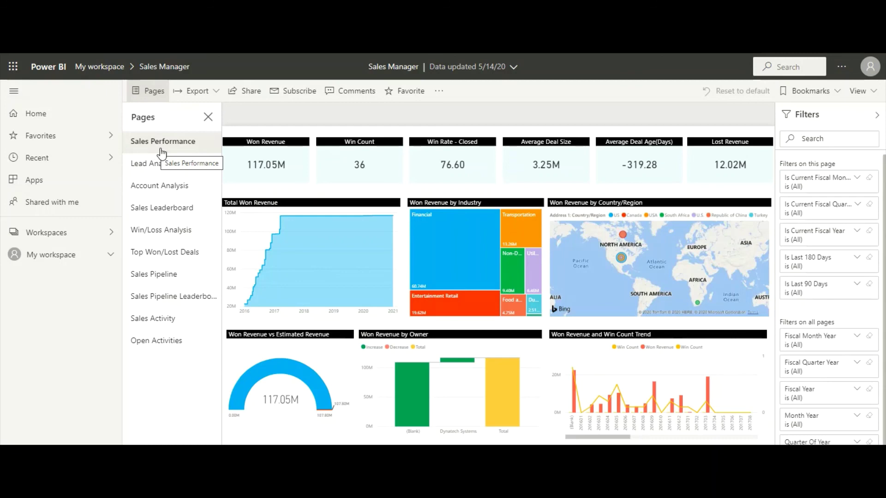
# Step: Cross-filter the report by the Financial treemap tile, then switch the filter to Transportation
pyautogui.click(483, 252)
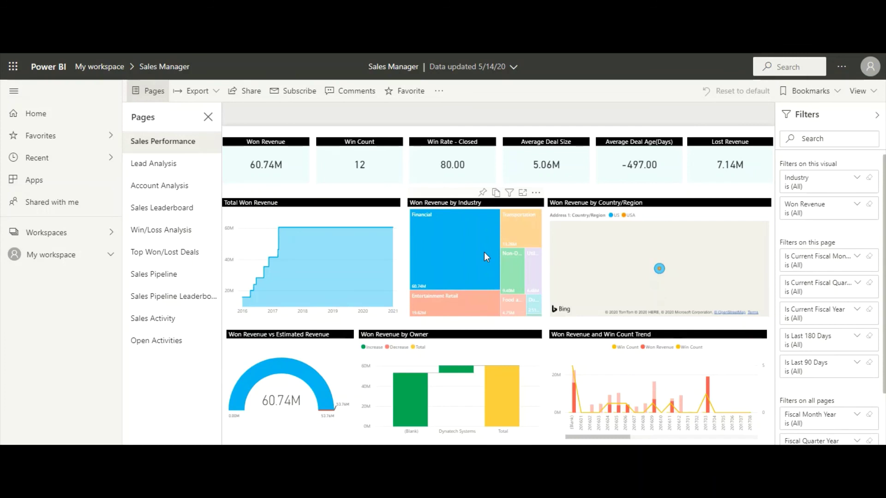
pyautogui.click(521, 232)
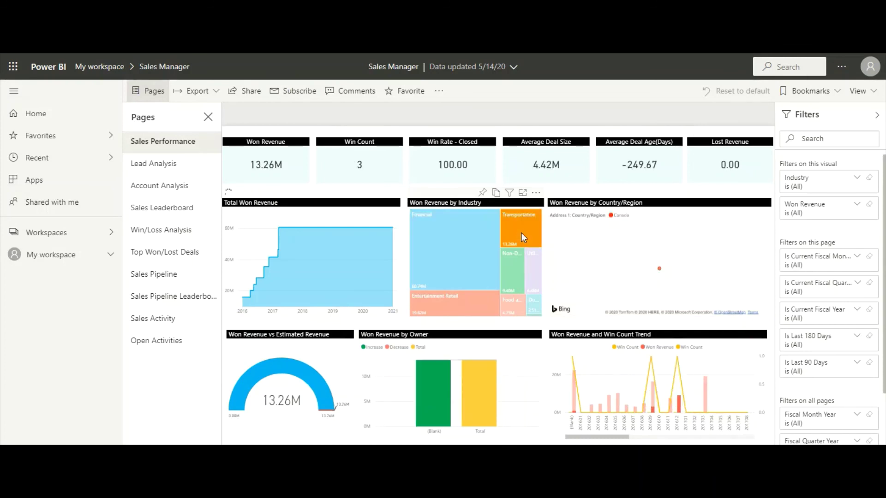